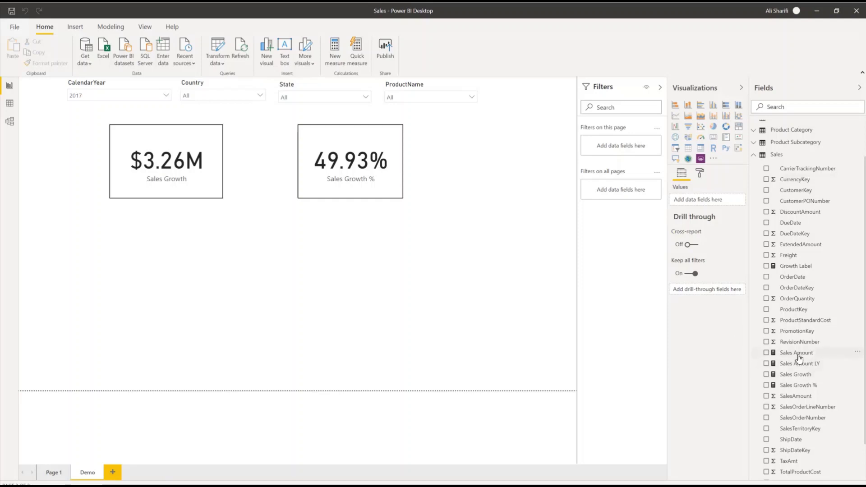
# Review the Sales Growth and Sales Growth % DIVIDE formulas, then return to the Demo report page.
pyautogui.click(795, 374)
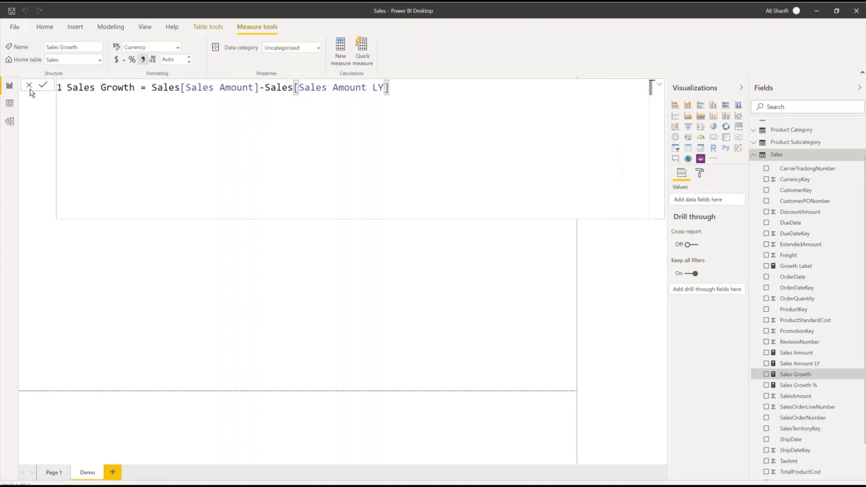
pyautogui.click(787, 386)
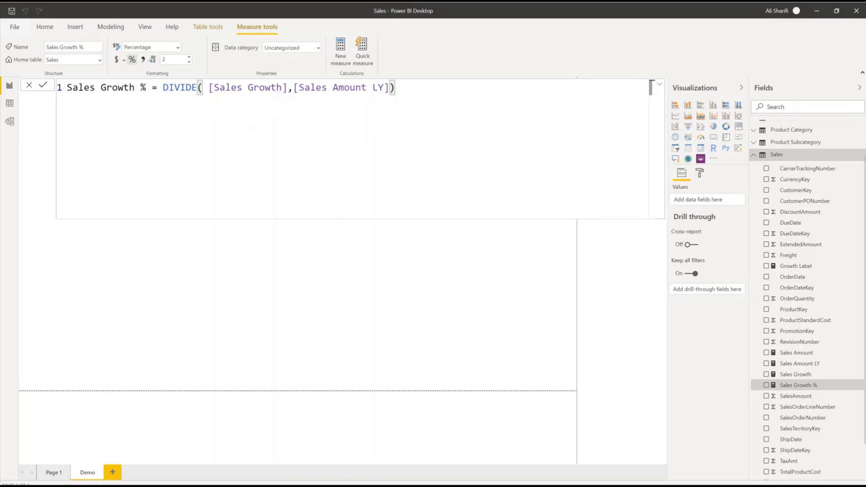
pyautogui.click(550, 430)
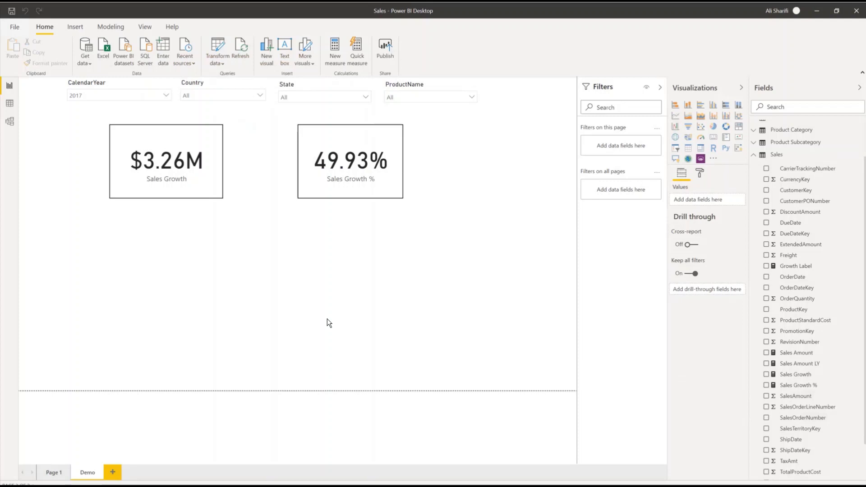
# Select the 49.93% Sales Growth % card next to the $3.26M Sales Growth card.
pyautogui.moveTo(206, 192)
pyautogui.moveTo(304, 194)
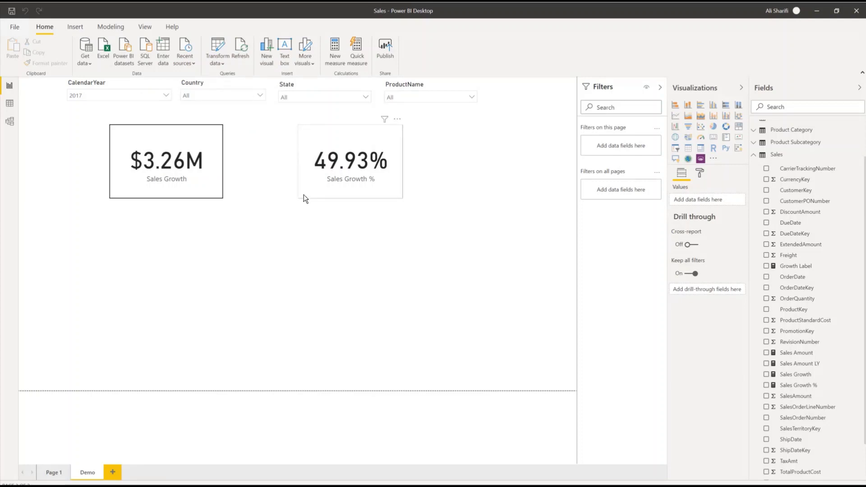
pyautogui.click(303, 194)
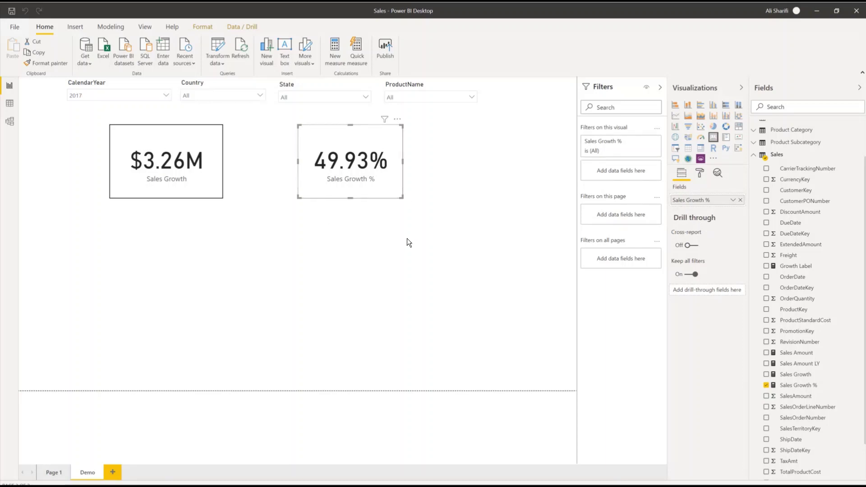
# Create a new Sales table measure named 'Sales Growth Label' and start its formula with 'For'.
pyautogui.click(860, 158)
pyautogui.press('Escape')
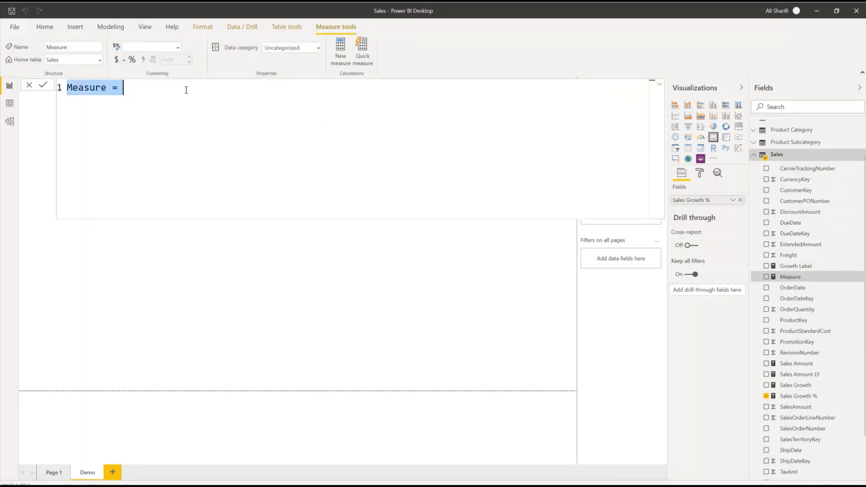
pyautogui.click(85, 89)
pyautogui.doubleClick(85, 89)
pyautogui.write('Sales ')
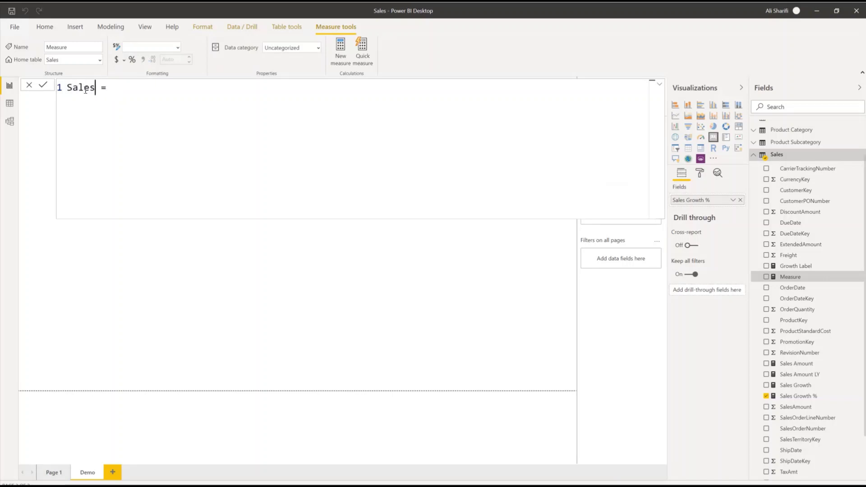
pyautogui.write('Gr')
pyautogui.write('oww')
pyautogui.write('t')
pyautogui.press('BackSpace')
pyautogui.press('BackSpace')
pyautogui.write('th Label = ')
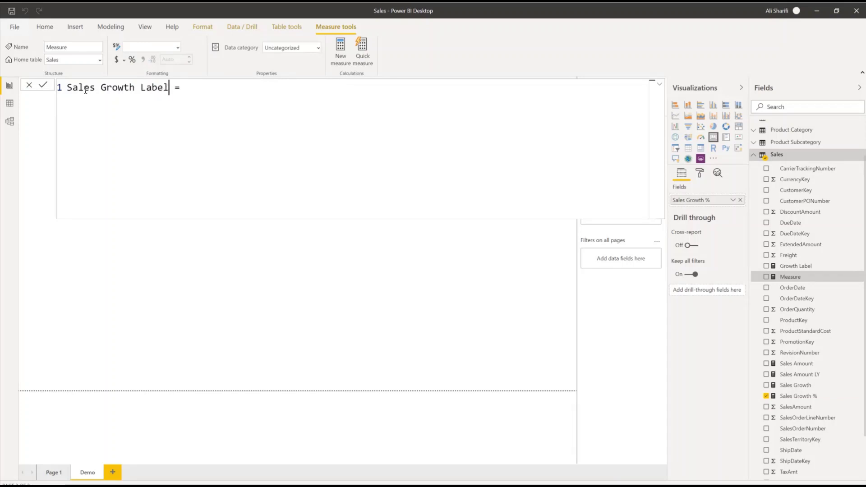
pyautogui.write('For')
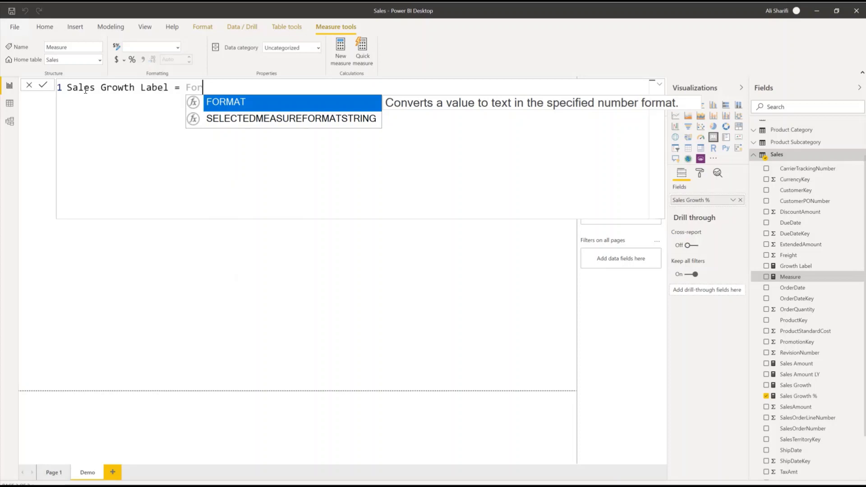
# Write FORMAT(Sales[Sales Growth],"$#.##") & " ( as the start of the formula.
pyautogui.press('Tab')
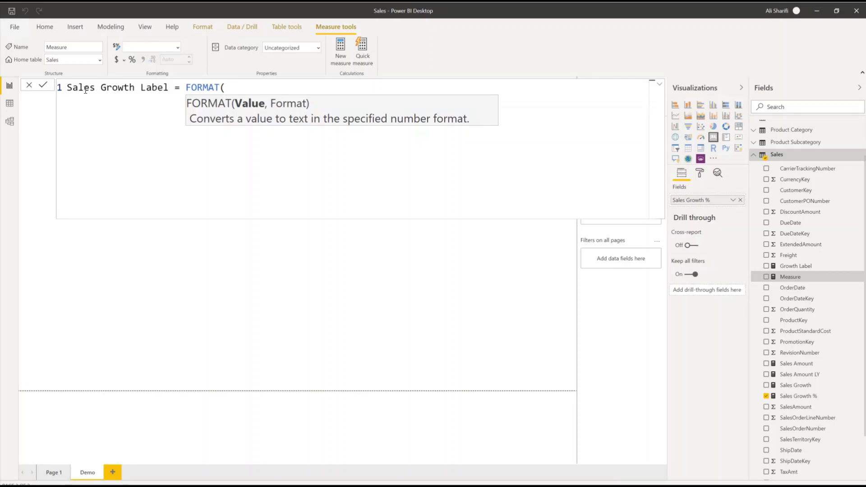
pyautogui.write('sal')
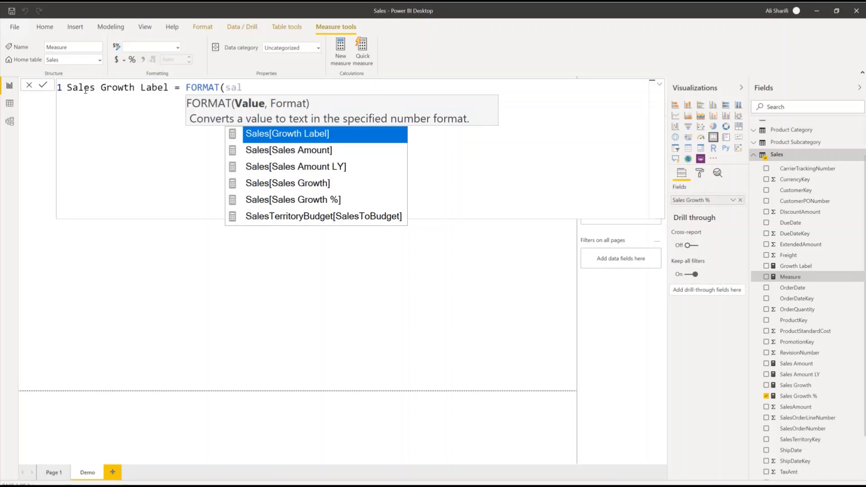
pyautogui.click(302, 182)
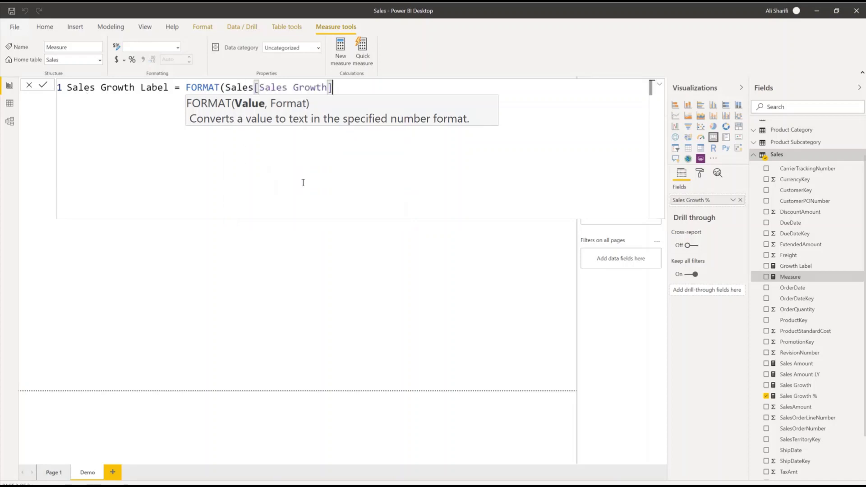
pyautogui.write(',')
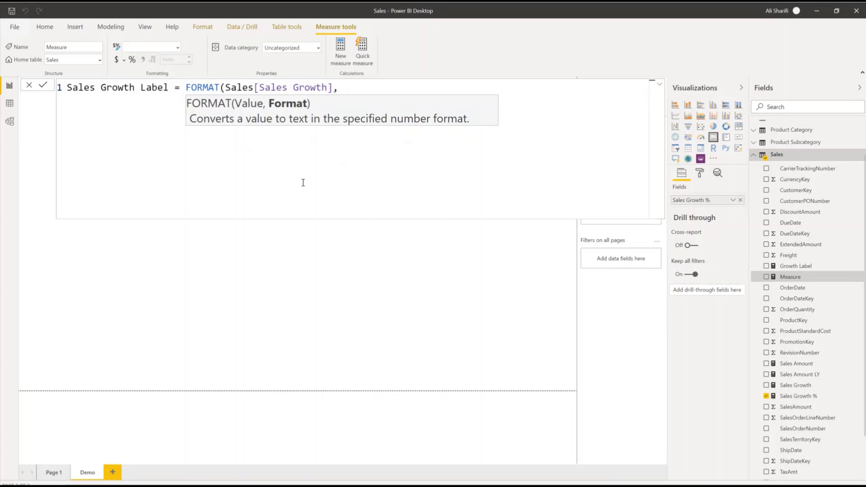
pyautogui.write('""')
pyautogui.press('Left')
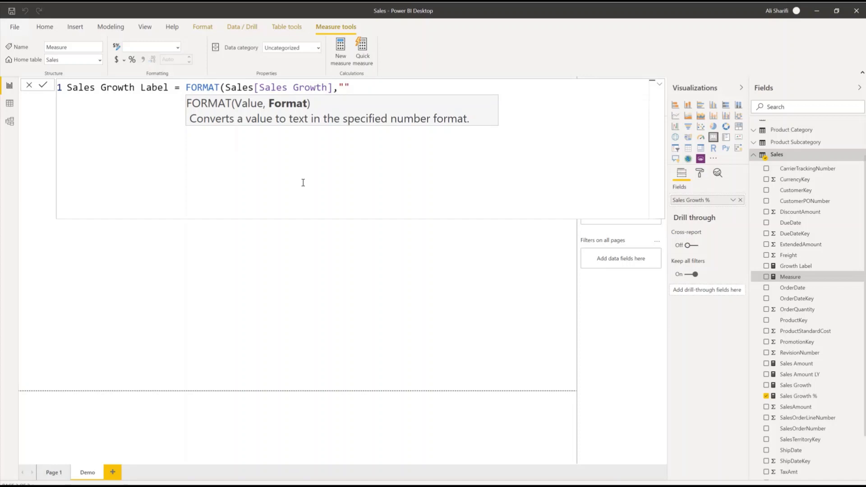
pyautogui.write('$#.##')
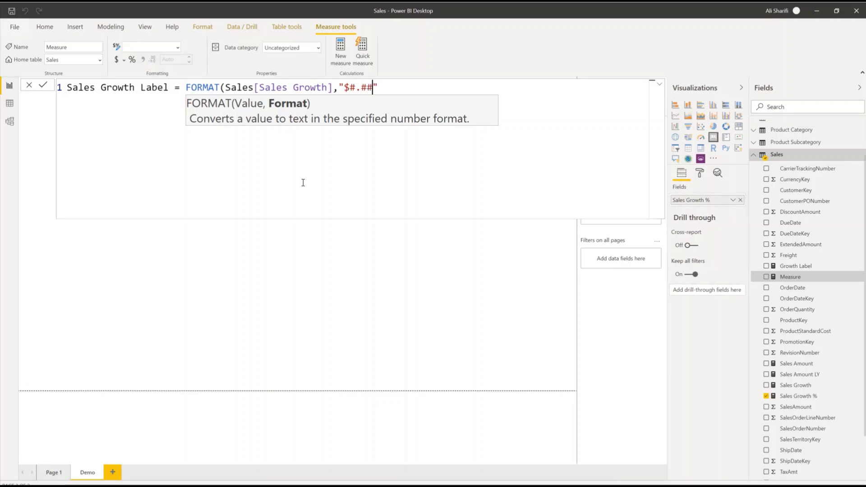
pyautogui.write('"')
pyautogui.write(')')
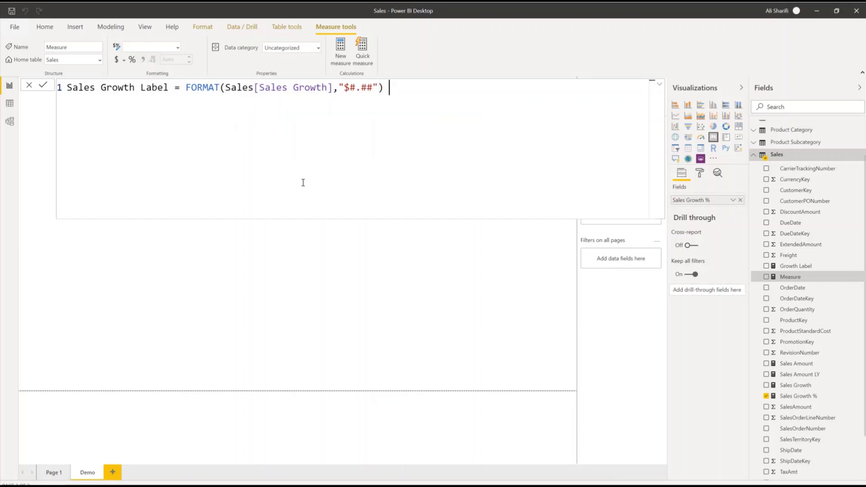
pyautogui.write(' & "')
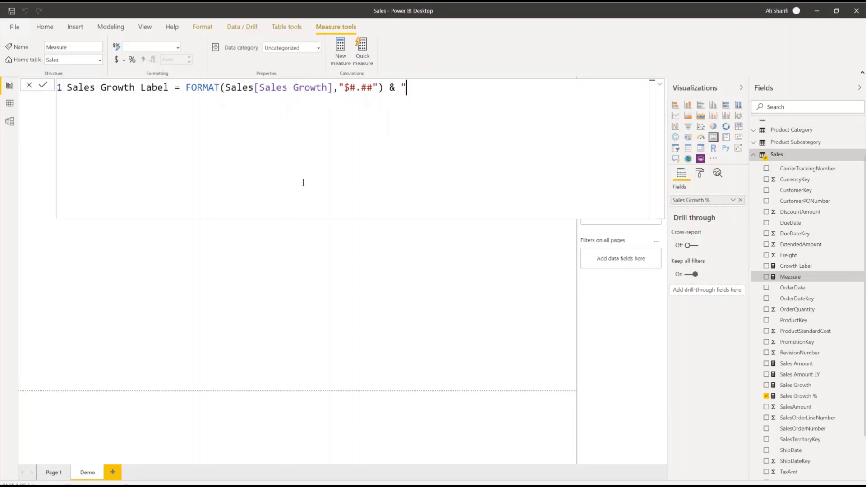
pyautogui.write('(')
# Append " (" & FORMAT([Sales Growth %],"#.##%") & ")" to the formula and commit the measure.
pyautogui.press('BackSpace')
pyautogui.write('(" & F')
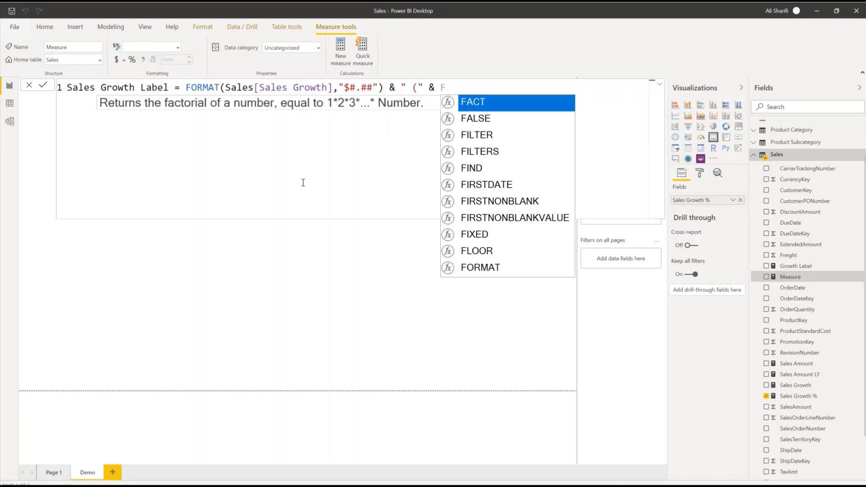
pyautogui.write('ORMAT(')
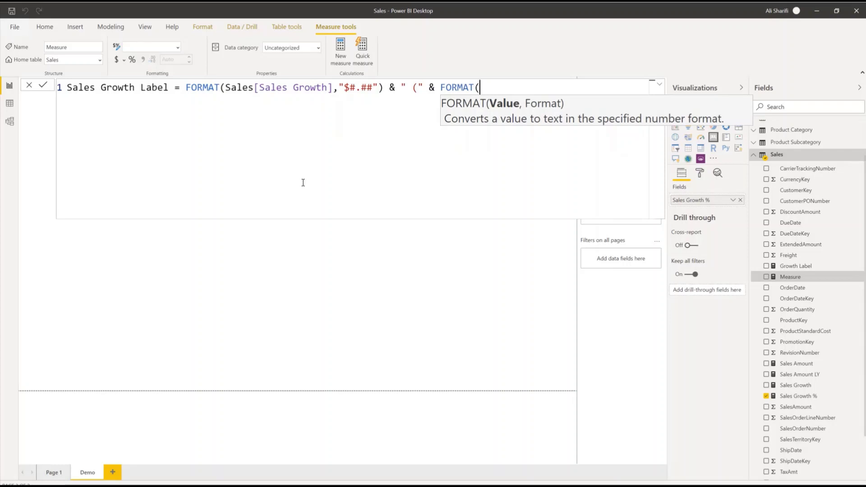
pyautogui.write('grow')
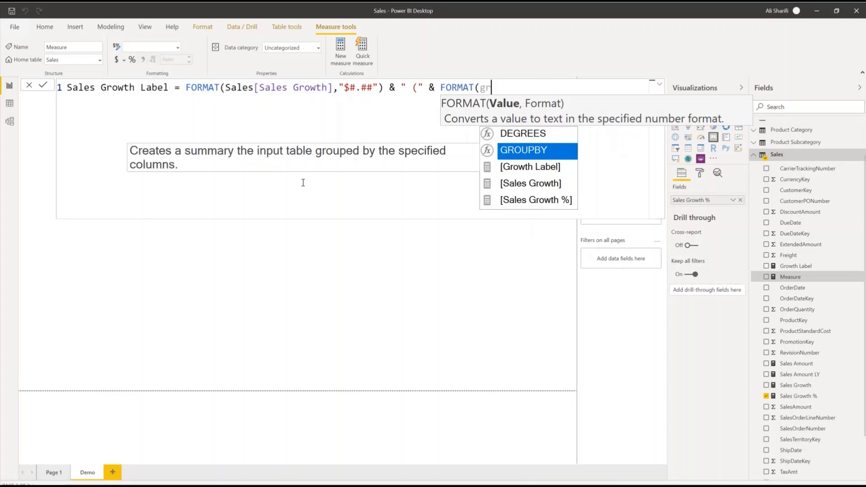
pyautogui.press('Down')
pyautogui.press('Down')
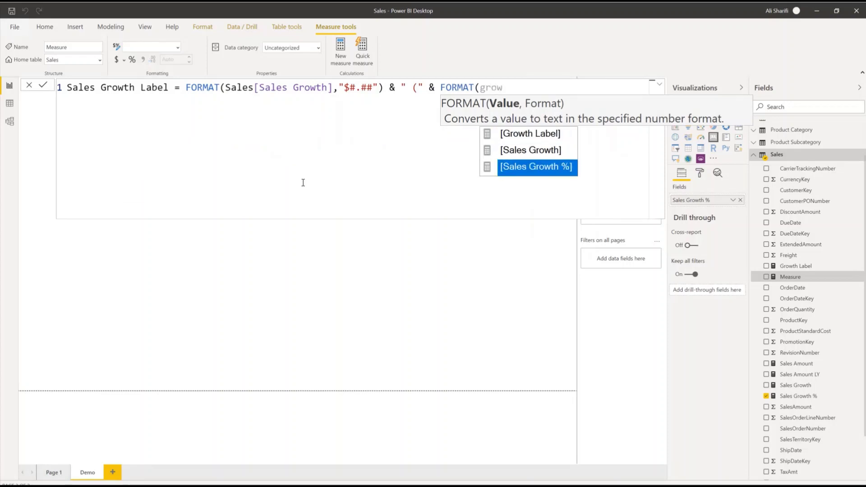
pyautogui.press('Tab')
pyautogui.write(',')
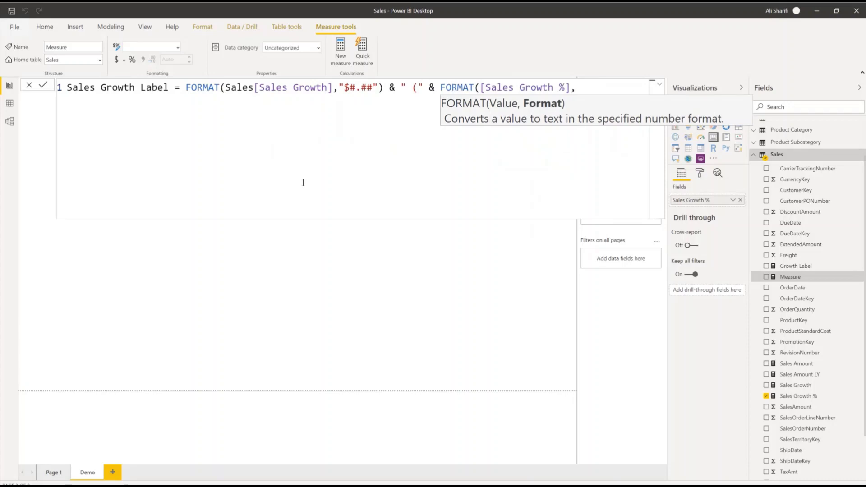
pyautogui.write('"')
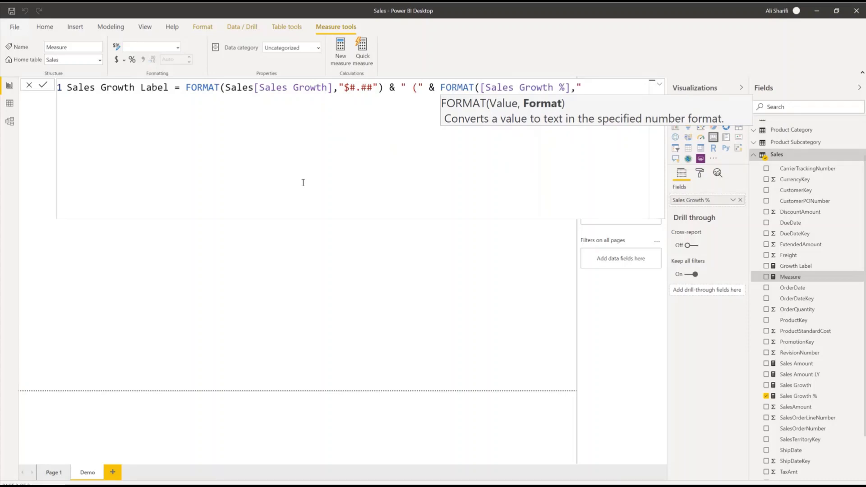
pyautogui.write('#.##%")')
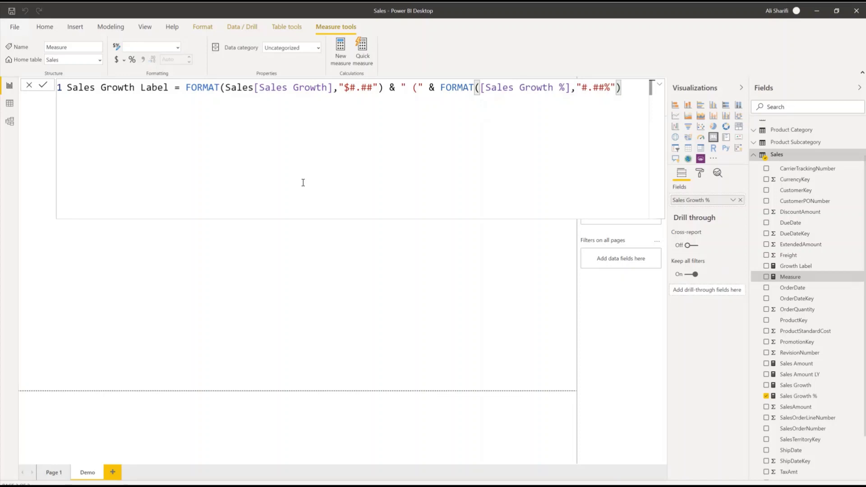
pyautogui.write(' & ")"')
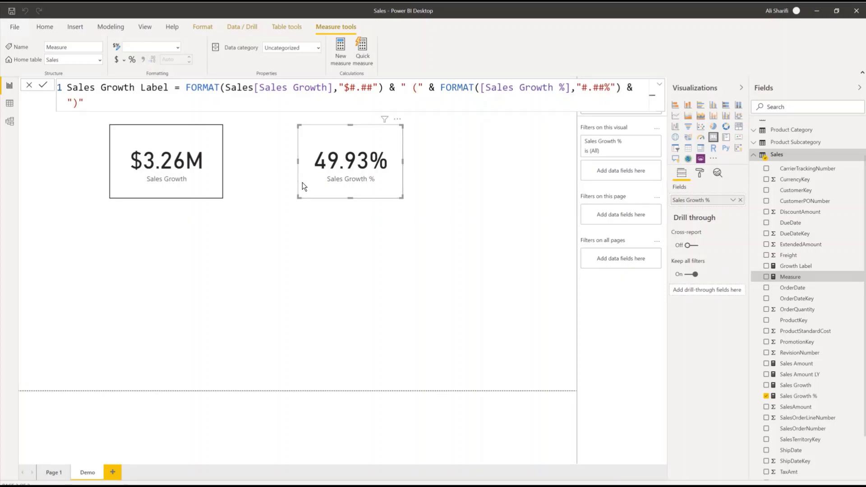
pyautogui.press('Return')
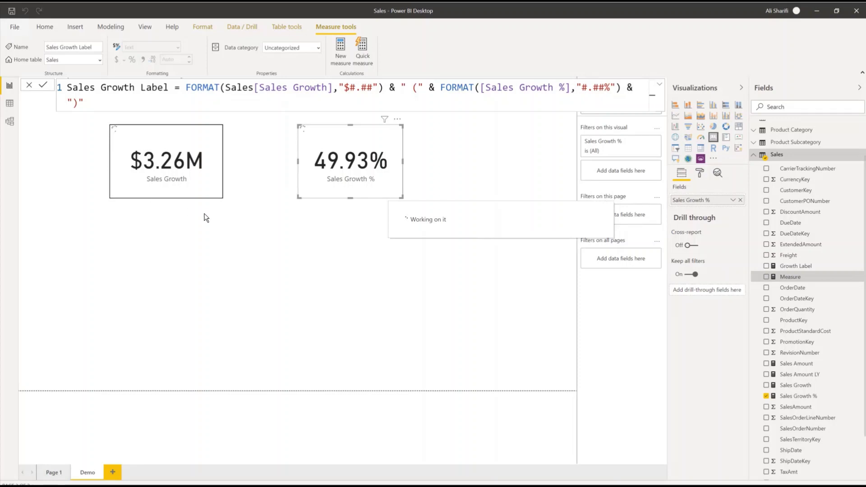
# Add a new card visual and move it below the Sales Growth card.
pyautogui.click(282, 232)
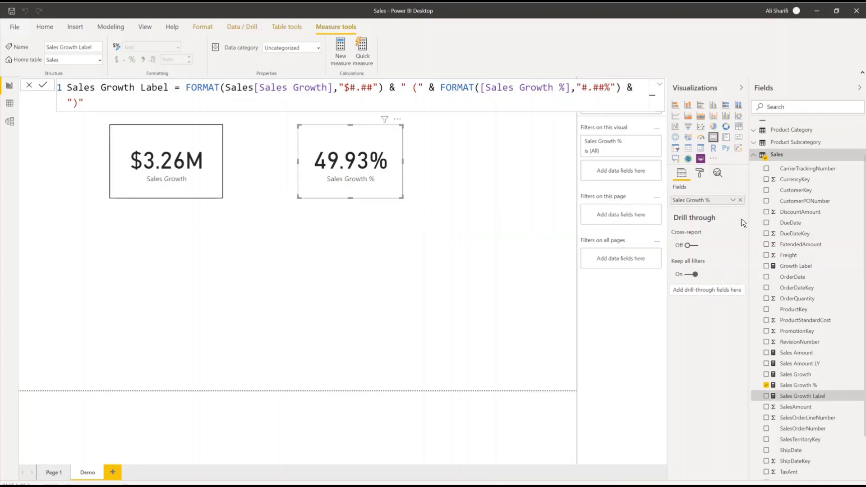
pyautogui.click(713, 138)
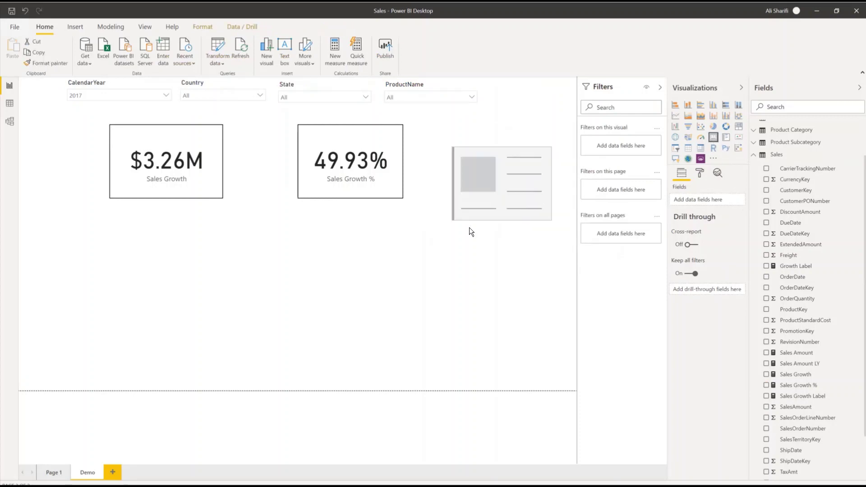
pyautogui.moveTo(469, 227); pyautogui.dragTo(260, 290)
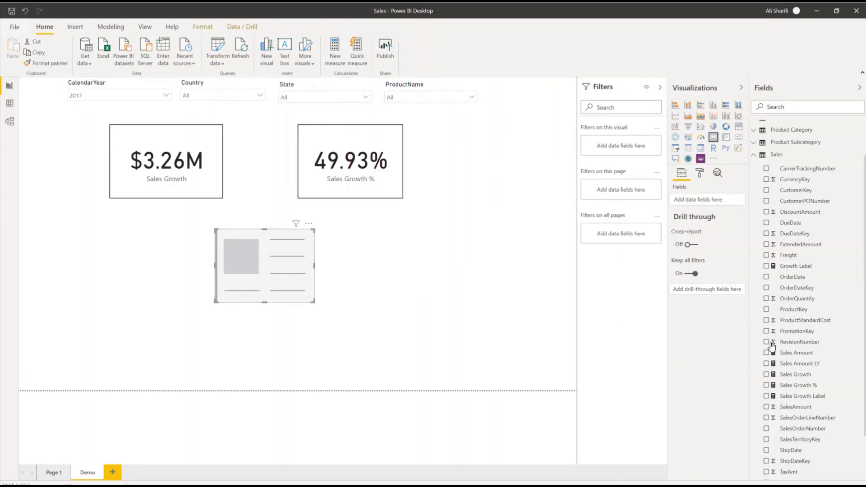
# Show Sales Growth Label in the card and widen it to display $3260716.77 (49.93%).
pyautogui.click(770, 397)
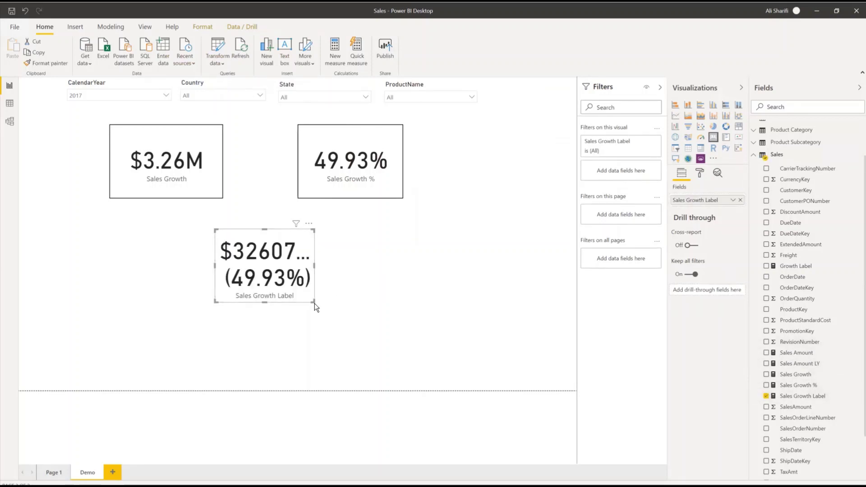
pyautogui.moveTo(315, 303); pyautogui.dragTo(347, 307)
pyautogui.click(347, 307)
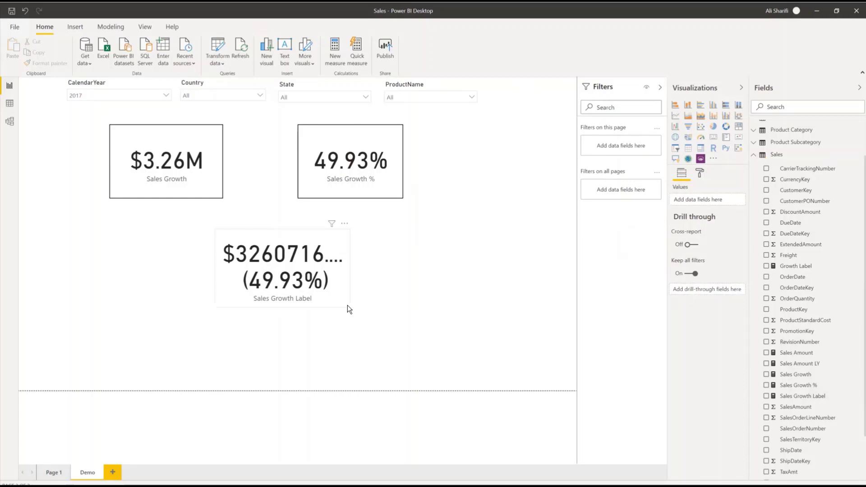
pyautogui.click(350, 307)
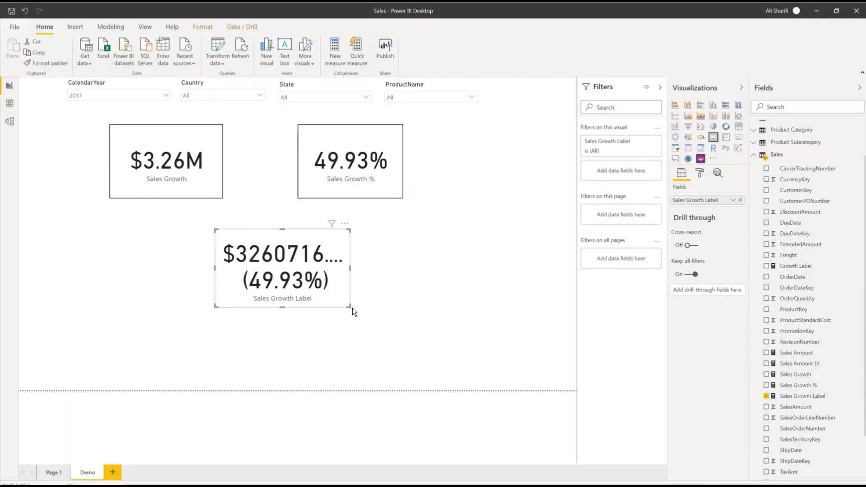
pyautogui.moveTo(352, 308); pyautogui.dragTo(370, 310)
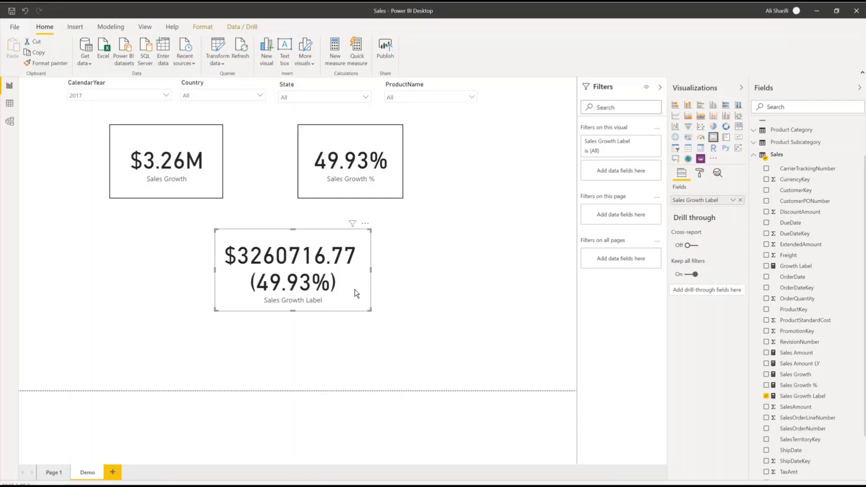
# Open the $3.26M Sales Growth card's Data label format settings, showing Auto display units.
pyautogui.click(211, 196)
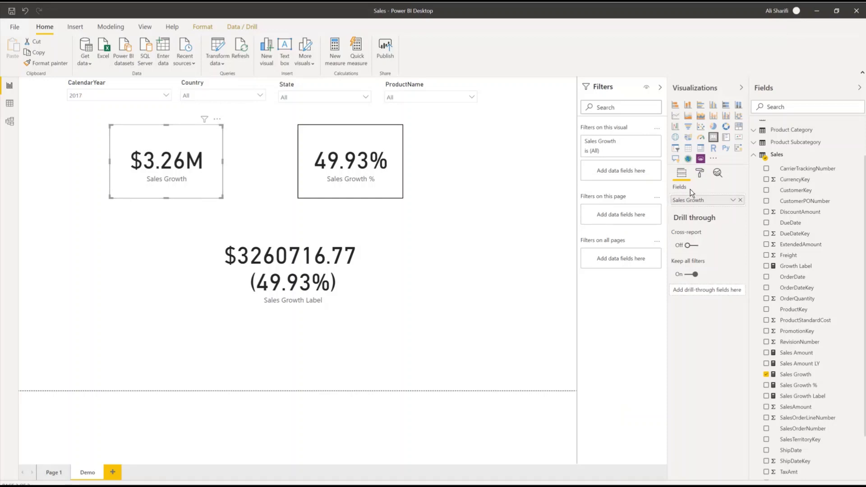
pyautogui.click(699, 174)
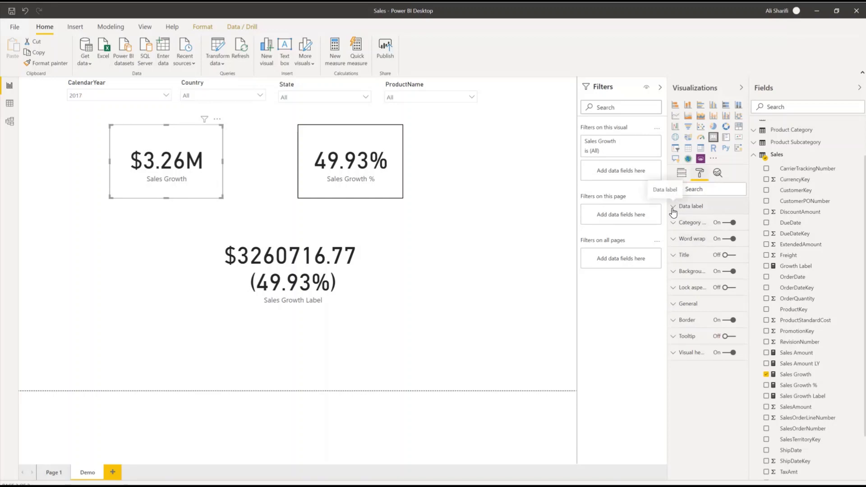
pyautogui.click(673, 211)
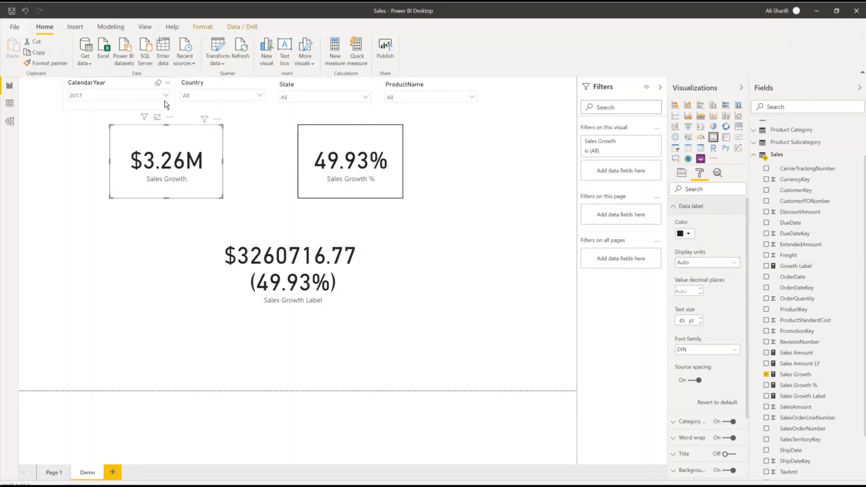
pyautogui.click(231, 98)
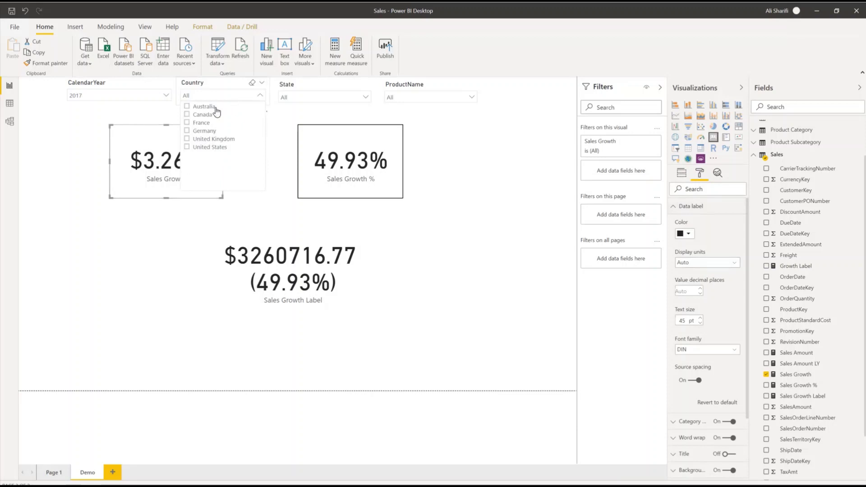
# Set the Country slicer to Australia so the cards read $879.5K, 40.83% and $879499.33 (40.83%).
pyautogui.click(188, 107)
pyautogui.click(90, 122)
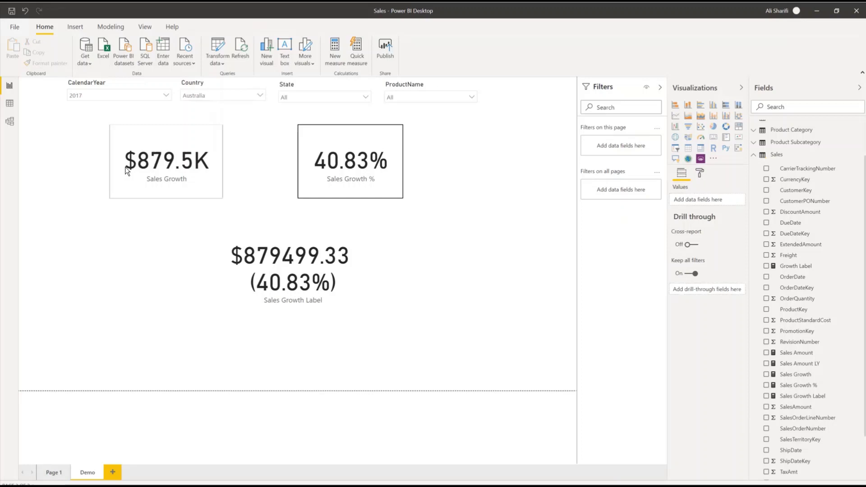
pyautogui.moveTo(203, 174)
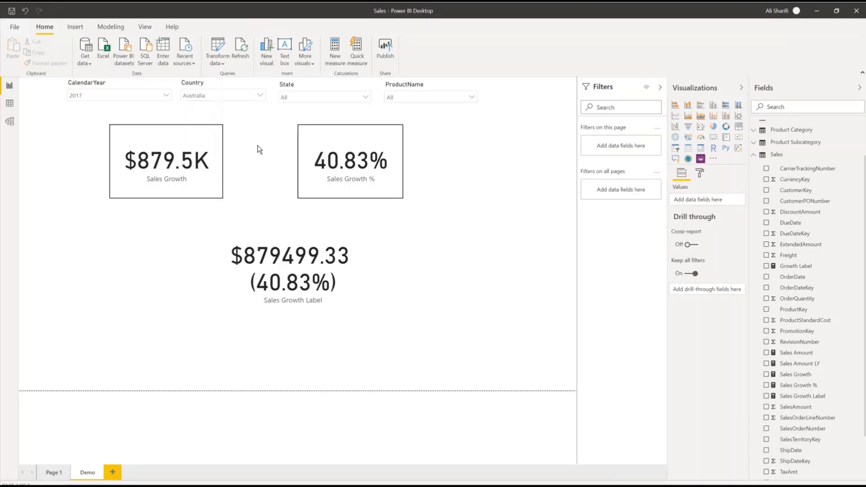
# Replace the Sales Growth Label formula body with pasted ABS/IF DAX that appends M or K.
pyautogui.click(283, 237)
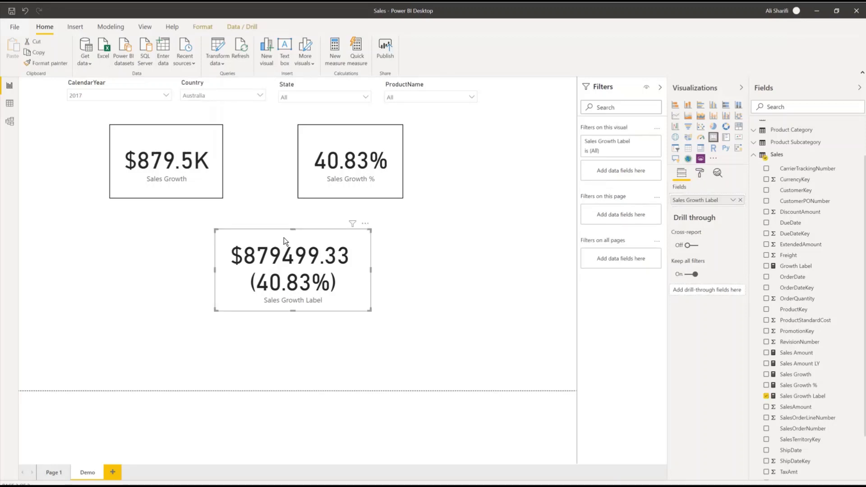
pyautogui.click(818, 397)
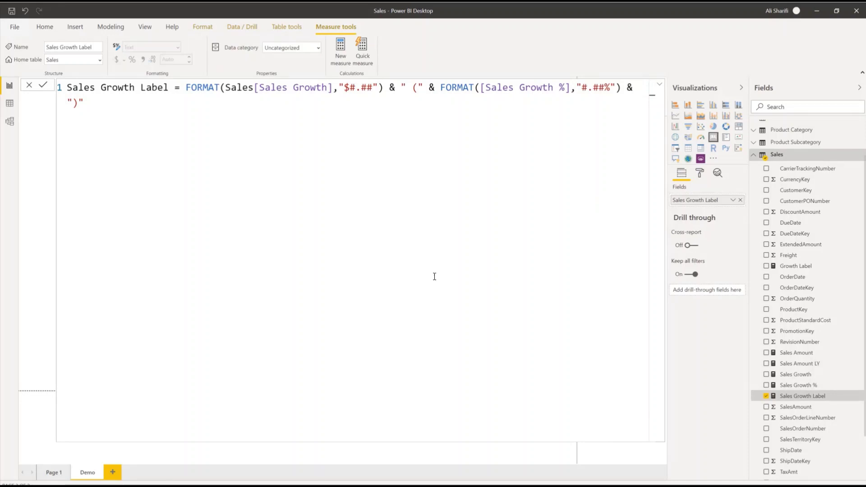
pyautogui.click(186, 88)
pyautogui.hotkey('shift', 'Return')
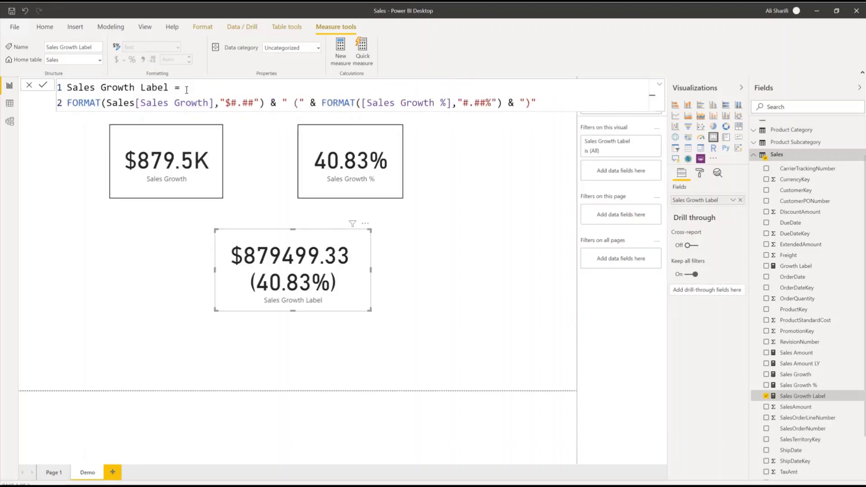
pyautogui.hotkey('shift', 'End')
pyautogui.press('Delete')
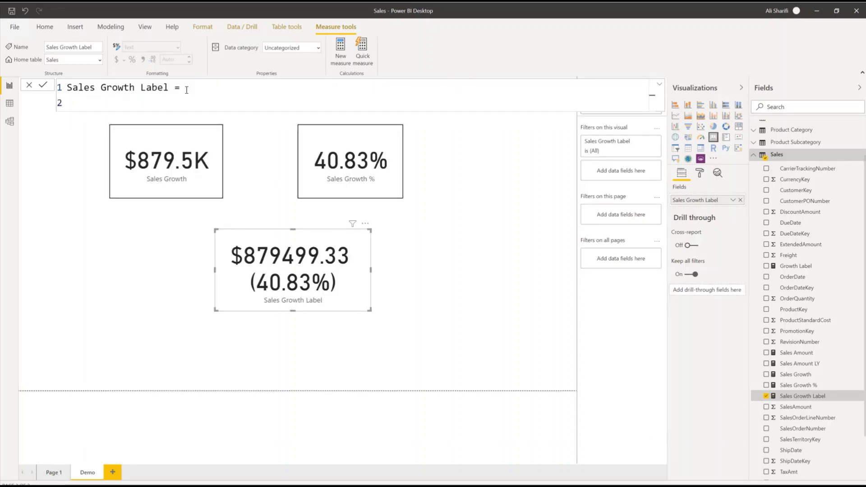
pyautogui.write('ABS ( [Sales Growth] ) / 1000000 > 1,     FORMAT ( [Sales Growth] / 1000000, "$#.##" ) & "M ",     IF (         ABS ( [Sales Growth] ) / 1000 > 1,         FORMAT ( [Sales Growth] / 1000, "$#.##" ) & "K ",         FORMAT ( [Sales Growth], "$#.##" ) & " "     ) ) & " (" & FORMAT ( [Sales Growth %], "#.##%" ) & ")"')
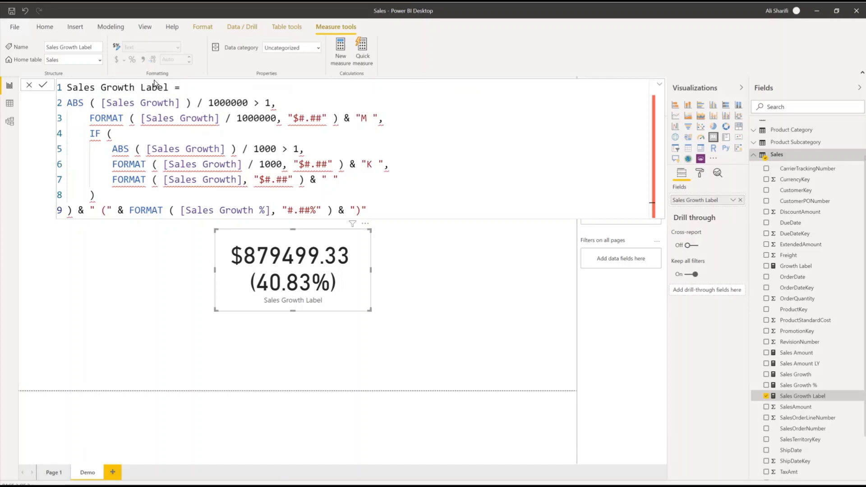
# Review the pasted formula and insert an outer IF( before the ABS test on line 2.
pyautogui.click(163, 118)
pyautogui.click(373, 211)
pyautogui.click(108, 197)
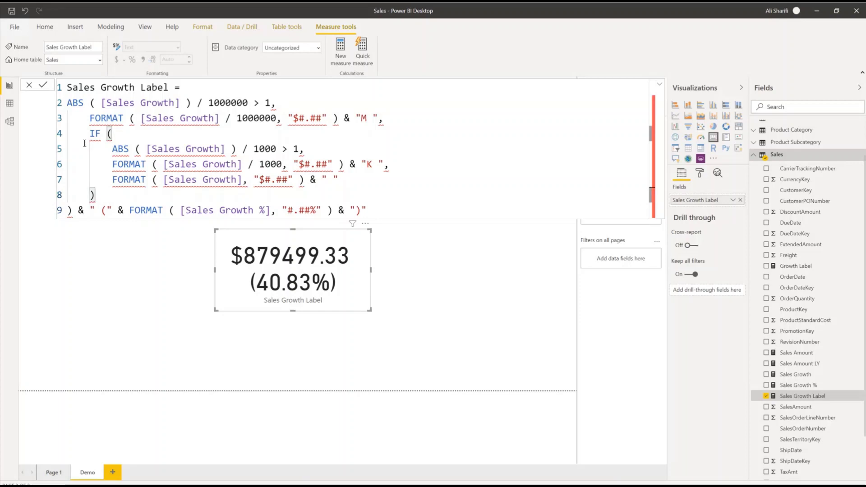
pyautogui.click(67, 100)
pyautogui.write('IF')
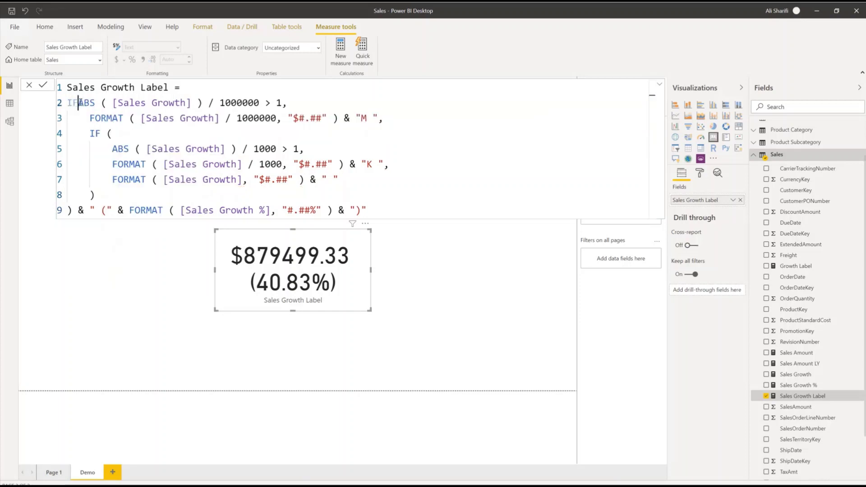
pyautogui.write('(')
pyautogui.click(285, 193)
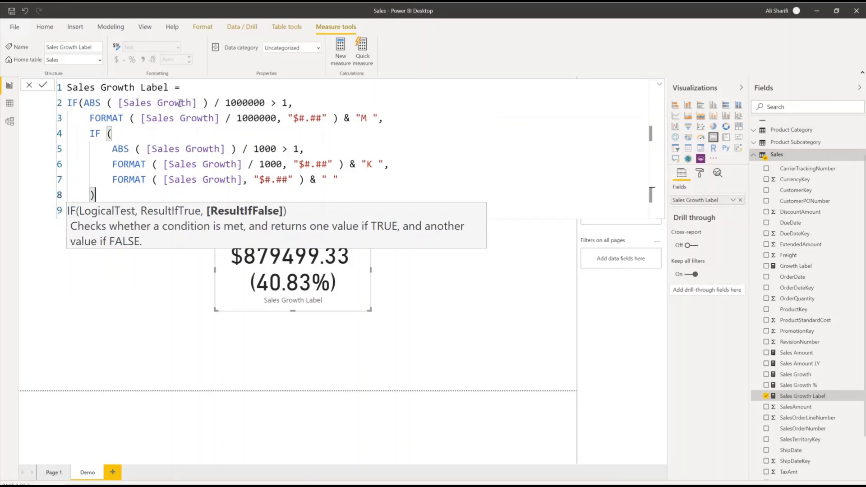
pyautogui.click(195, 103)
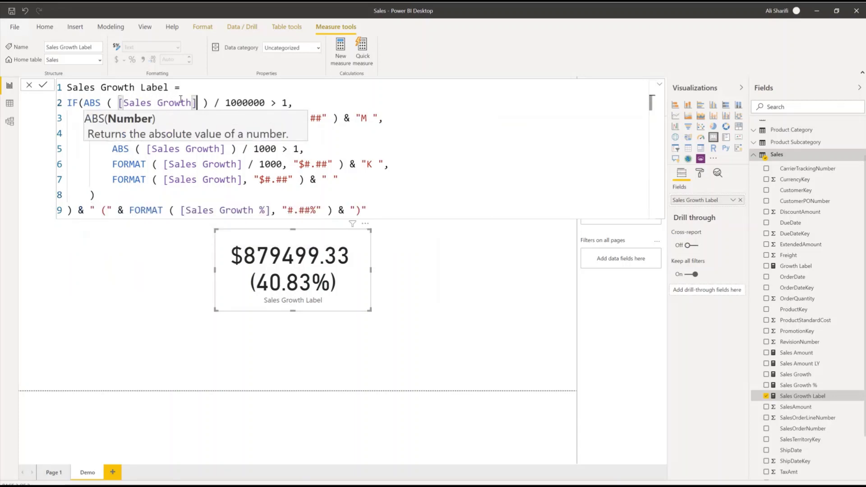
pyautogui.click(220, 103)
pyautogui.click(311, 102)
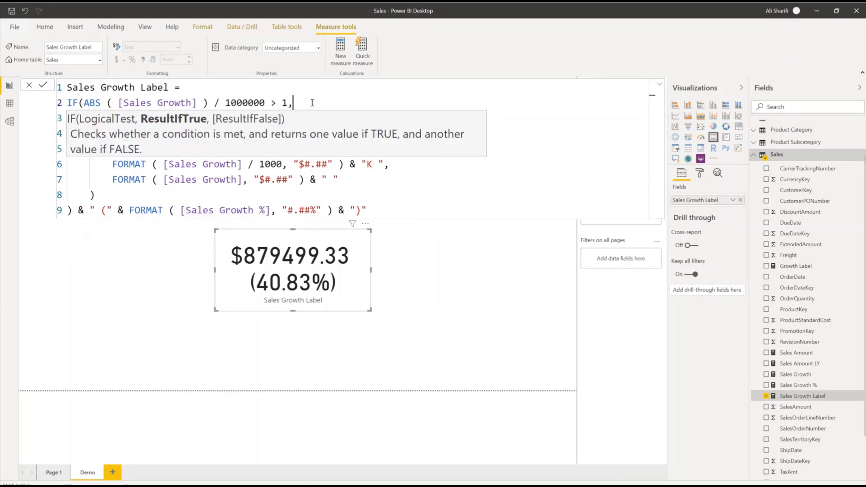
pyautogui.click(535, 168)
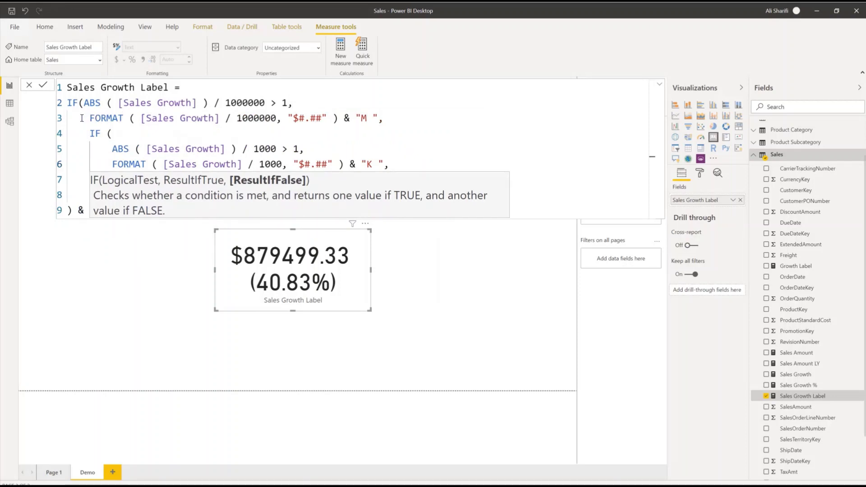
pyautogui.moveTo(89, 118); pyautogui.dragTo(392, 119)
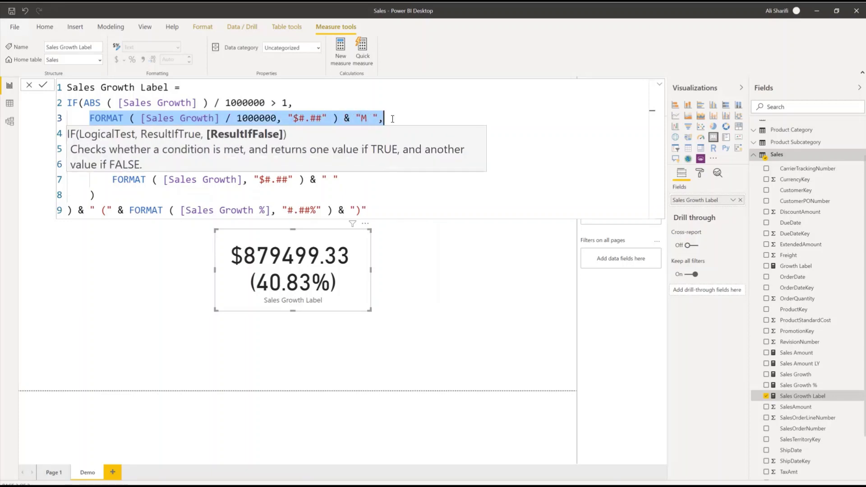
pyautogui.click(143, 118)
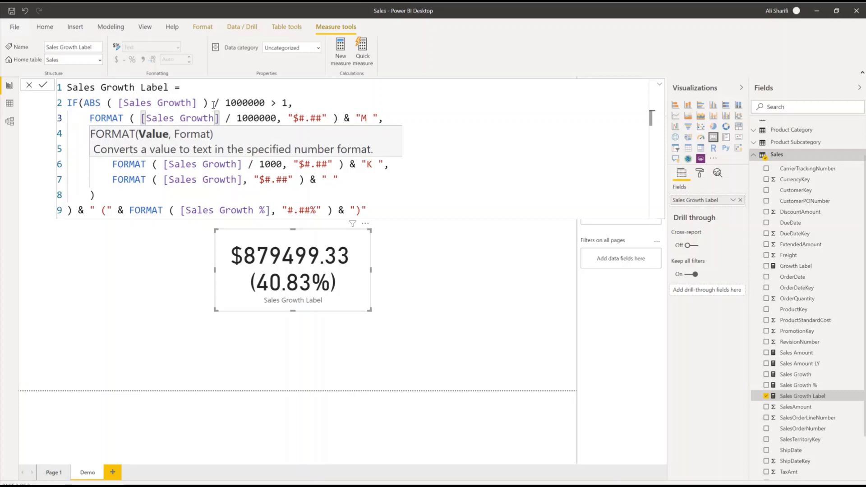
pyautogui.click(136, 117)
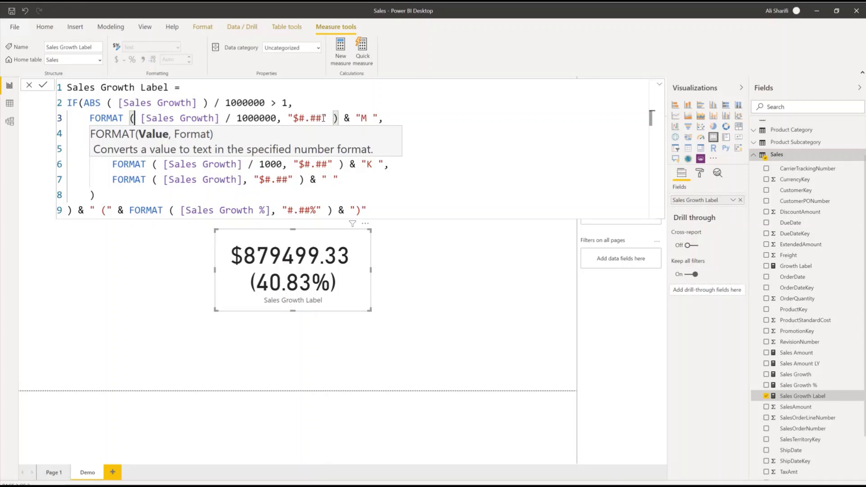
pyautogui.click(384, 117)
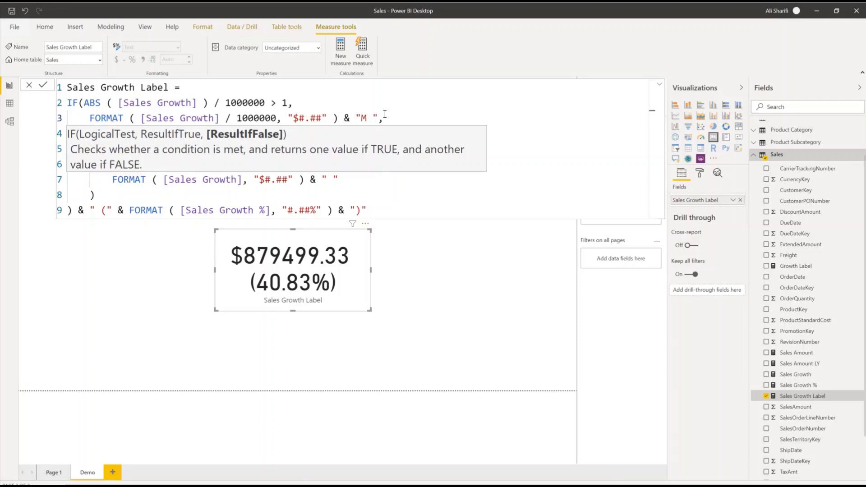
pyautogui.click(389, 183)
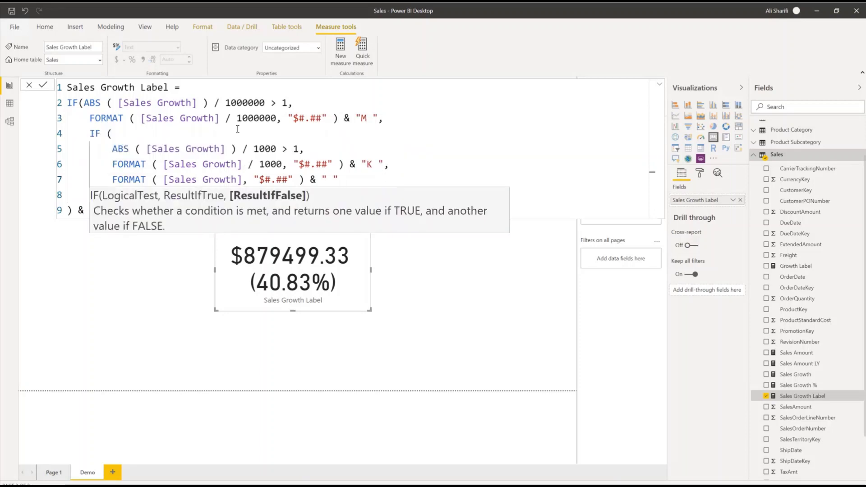
pyautogui.click(92, 130)
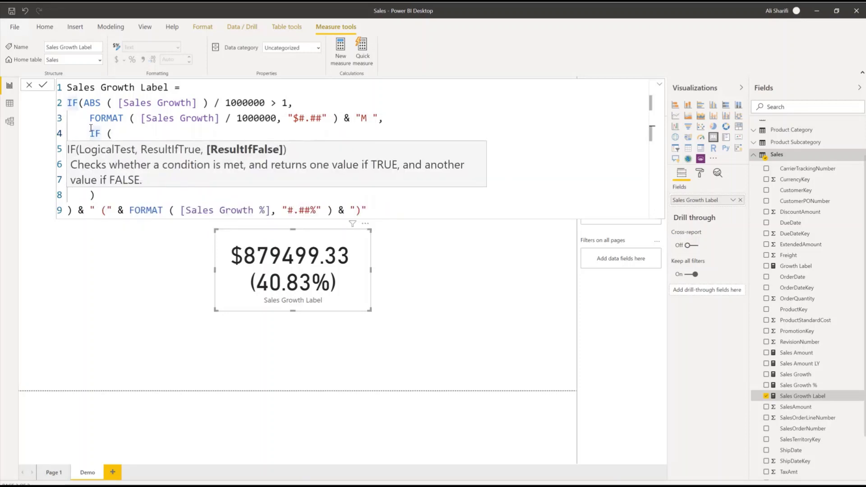
pyautogui.click(448, 208)
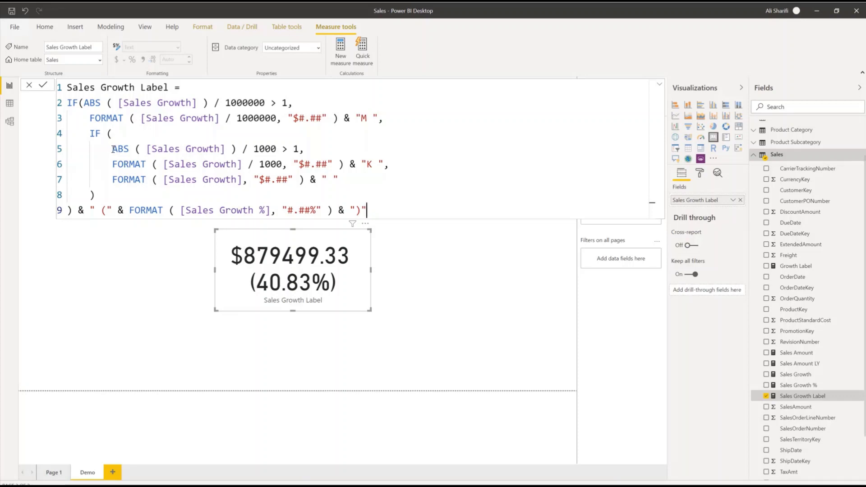
# Review the nested IF's thousands test, K-suffix FORMAT and plain-dollar FORMAT on lines 5–7.
pyautogui.moveTo(111, 148); pyautogui.dragTo(275, 149)
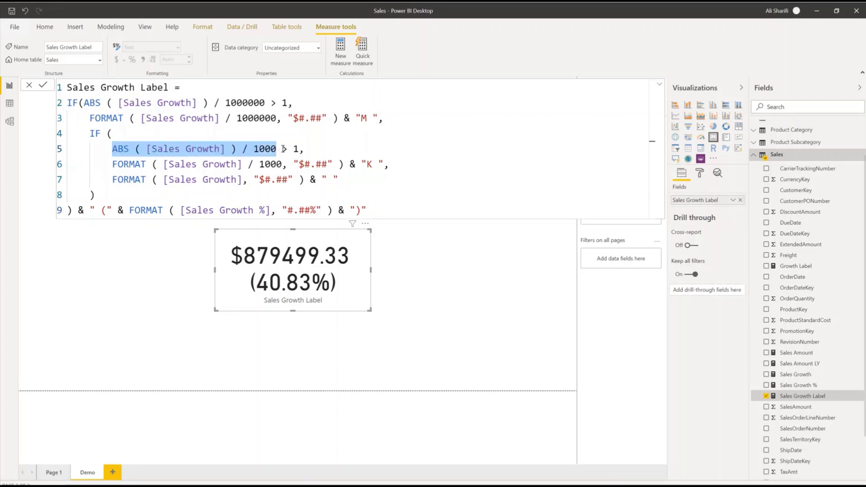
pyautogui.click(283, 149)
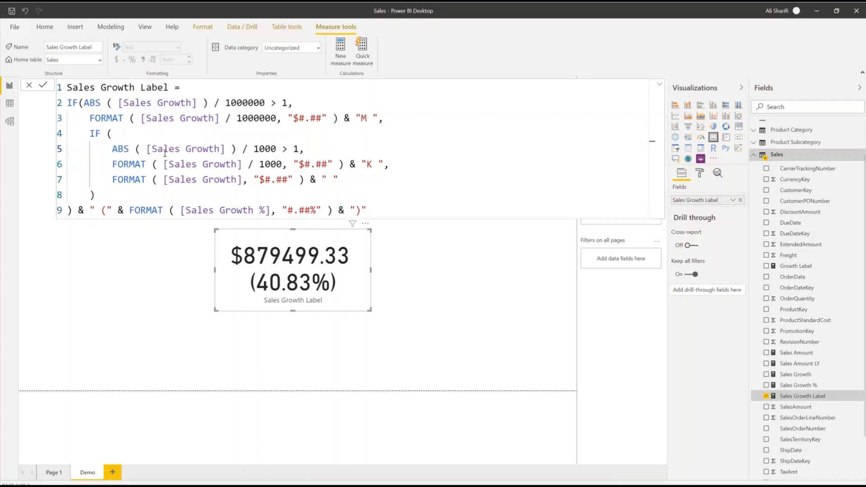
pyautogui.moveTo(112, 164); pyautogui.dragTo(280, 170)
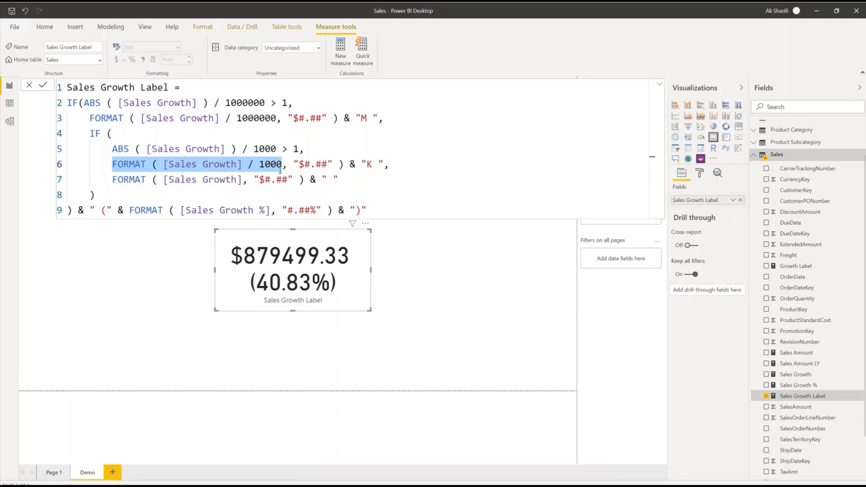
pyautogui.click(367, 166)
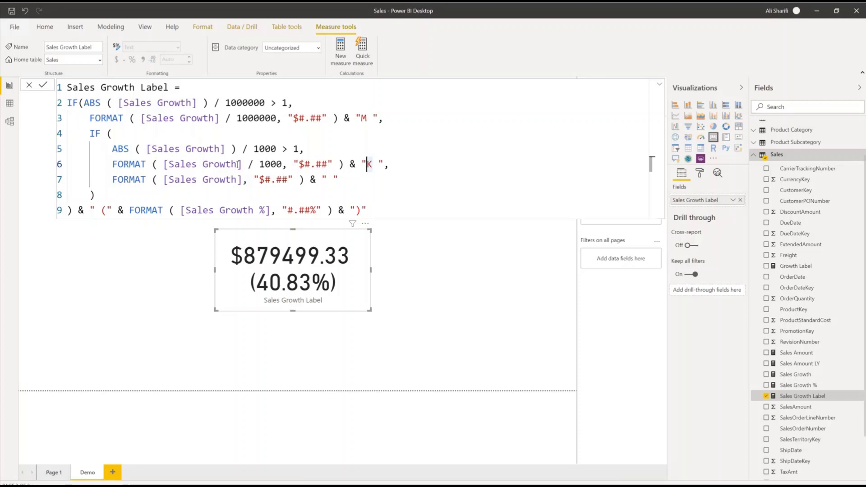
pyautogui.moveTo(112, 180); pyautogui.dragTo(324, 183)
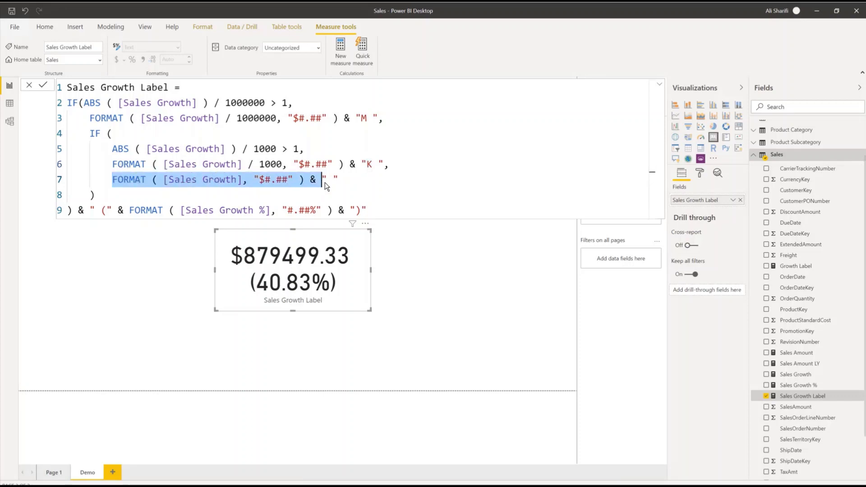
pyautogui.click(347, 182)
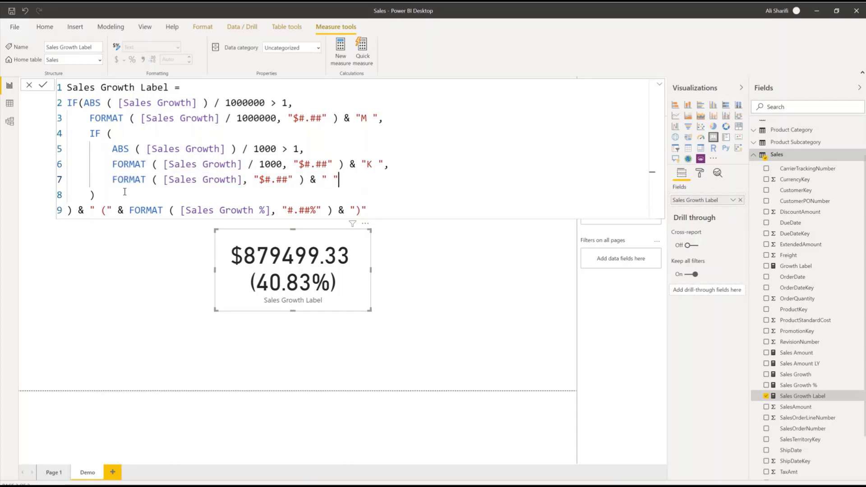
pyautogui.click(94, 195)
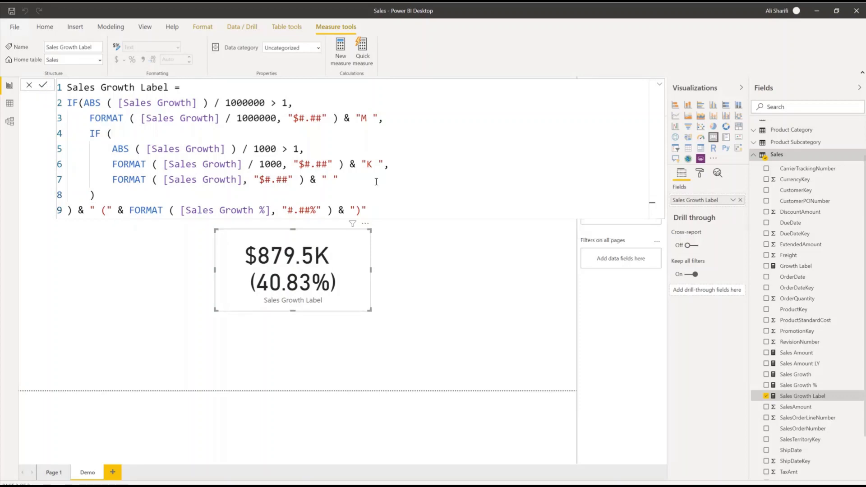
# Expand the formula editor to full height, then shrink it back to one line.
pyautogui.click(659, 85)
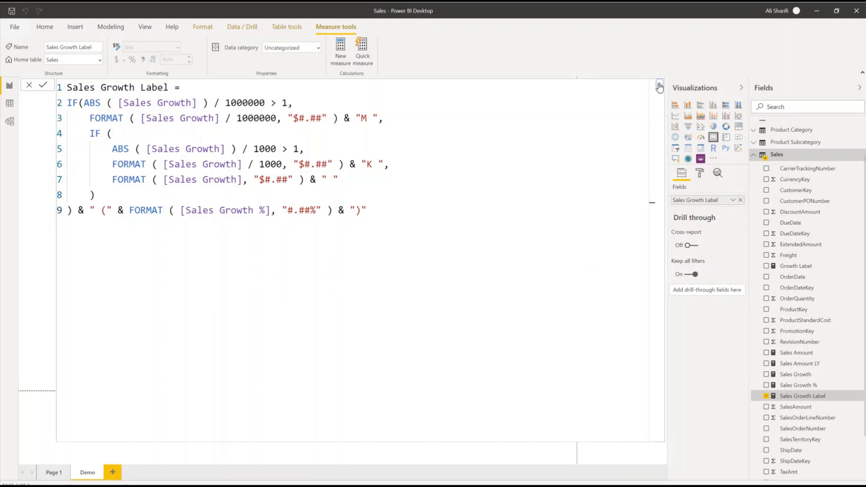
pyautogui.click(659, 85)
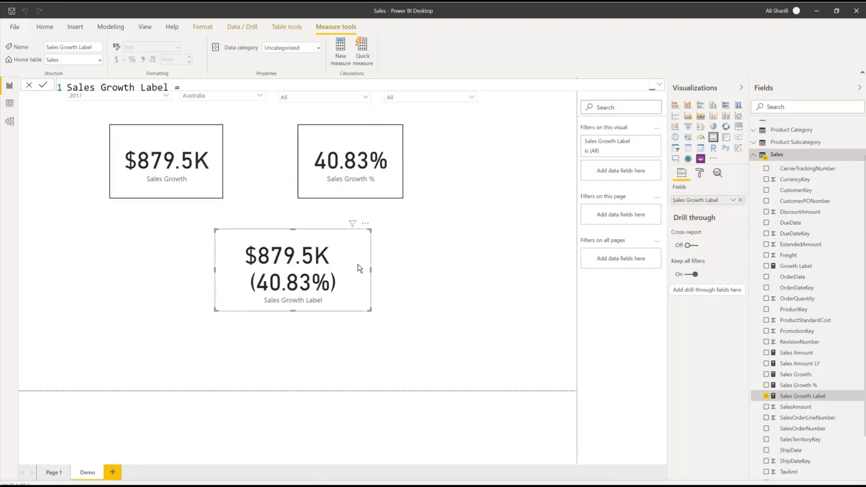
# Clear the Country slicer and re-filter the report to Australia.
pyautogui.click(217, 217)
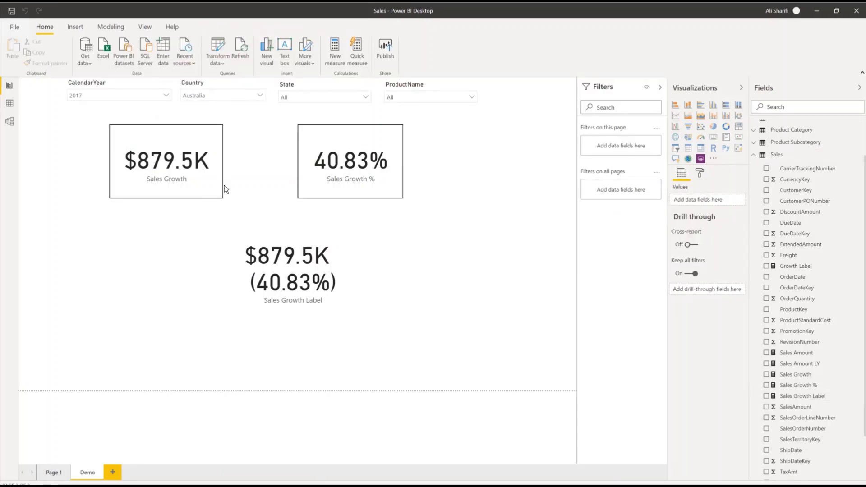
pyautogui.click(252, 87)
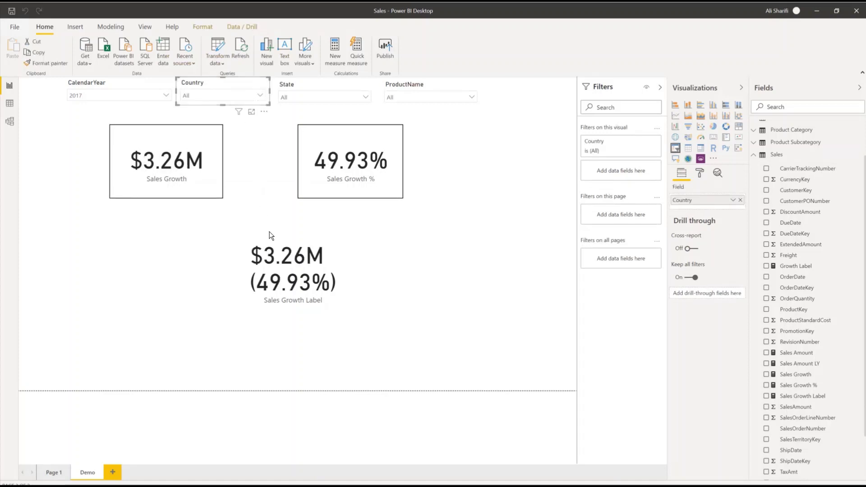
pyautogui.click(262, 97)
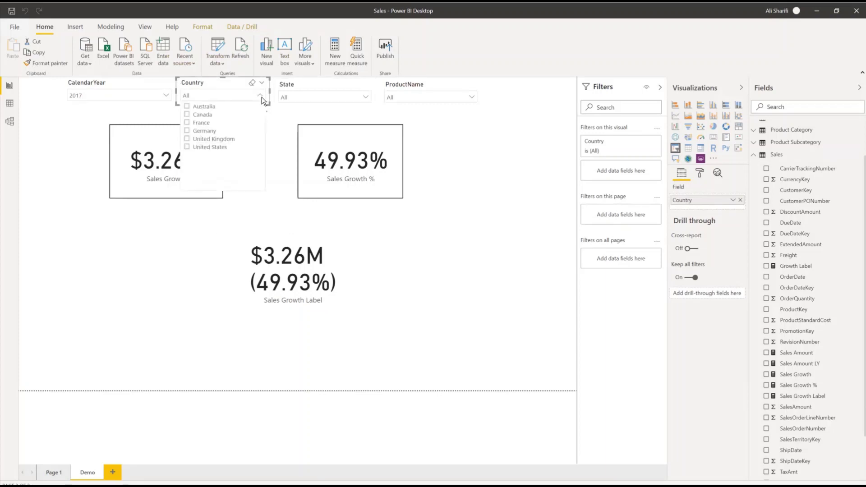
pyautogui.click(204, 107)
# Filter the ProductName slicer to Road-650 Red, 52, after briefly choosing Road-650 Black, 62.
pyautogui.click(416, 99)
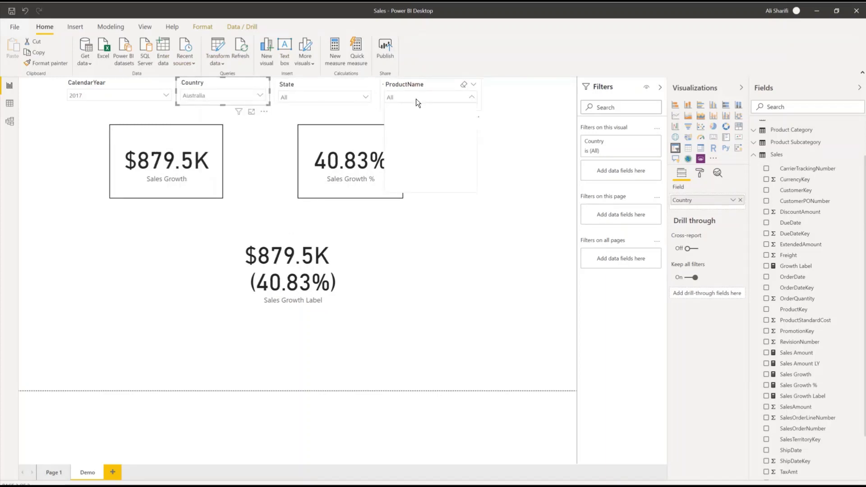
pyautogui.click(391, 116)
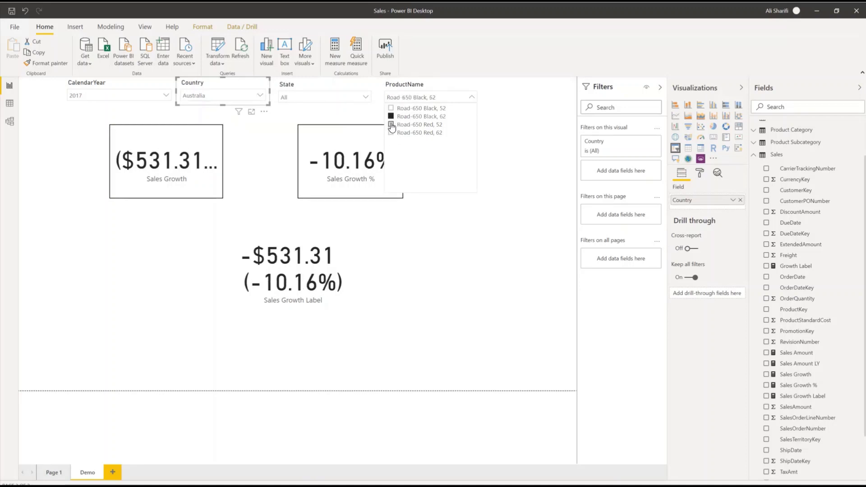
pyautogui.click(391, 124)
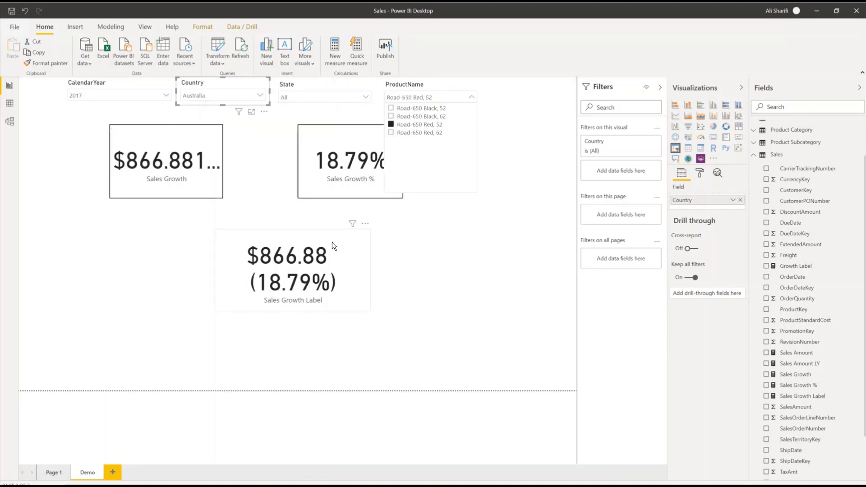
pyautogui.click(413, 253)
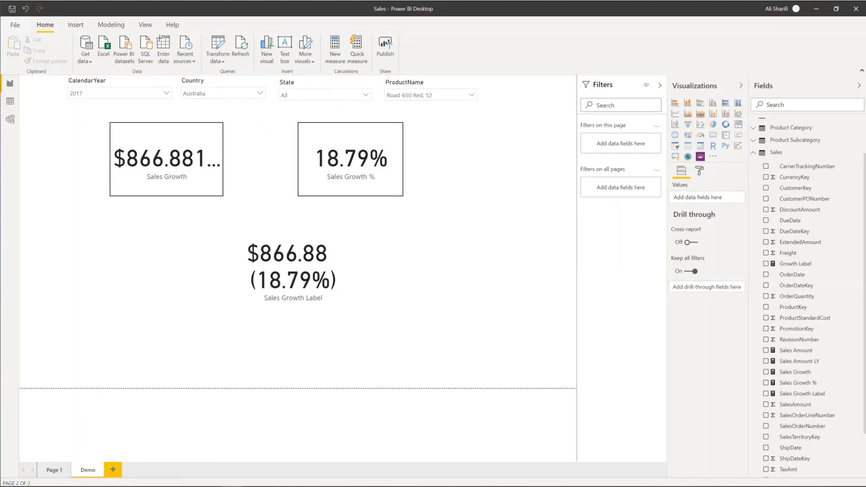